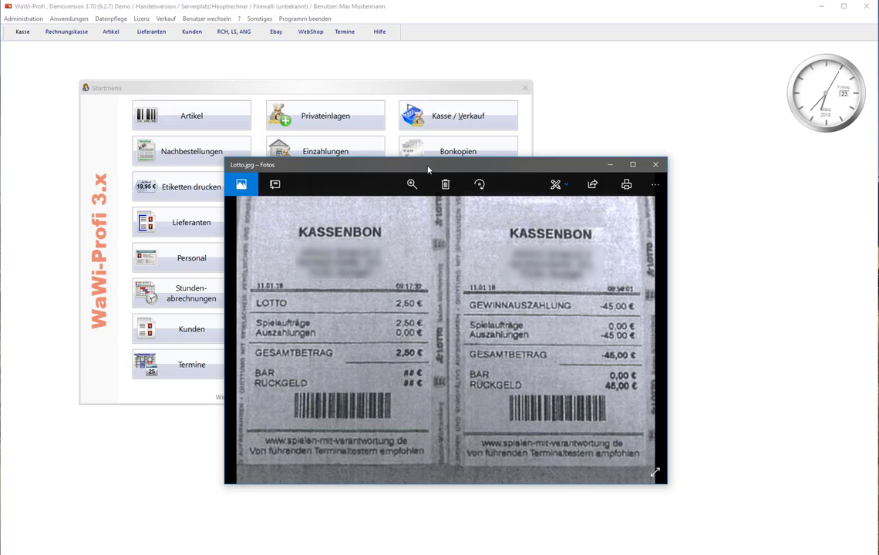
Close the Lotto.jpg receipt picture, open the cash register for sales and confirm the user login.
{"action": "left_click_drag", "start_coordinate": [429, 169], "coordinate": [508, 158]}
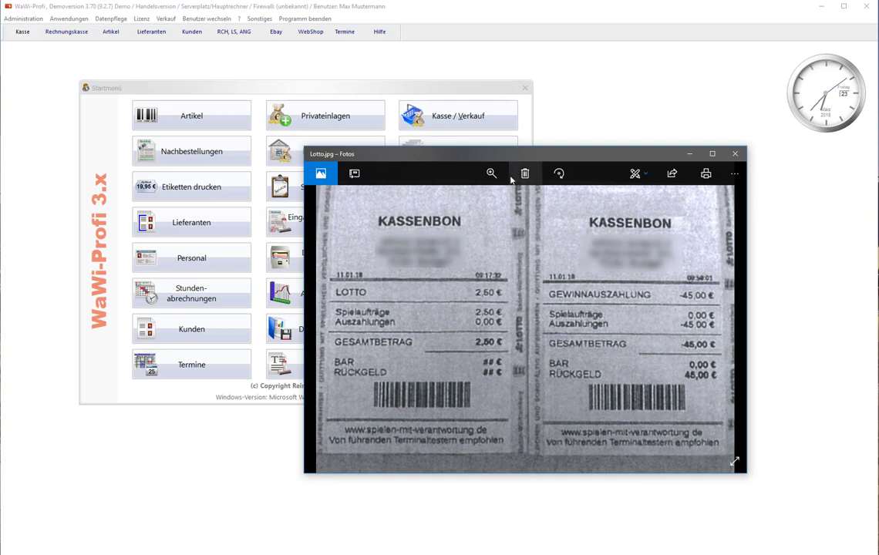
{"action": "key", "text": "alt+F4"}
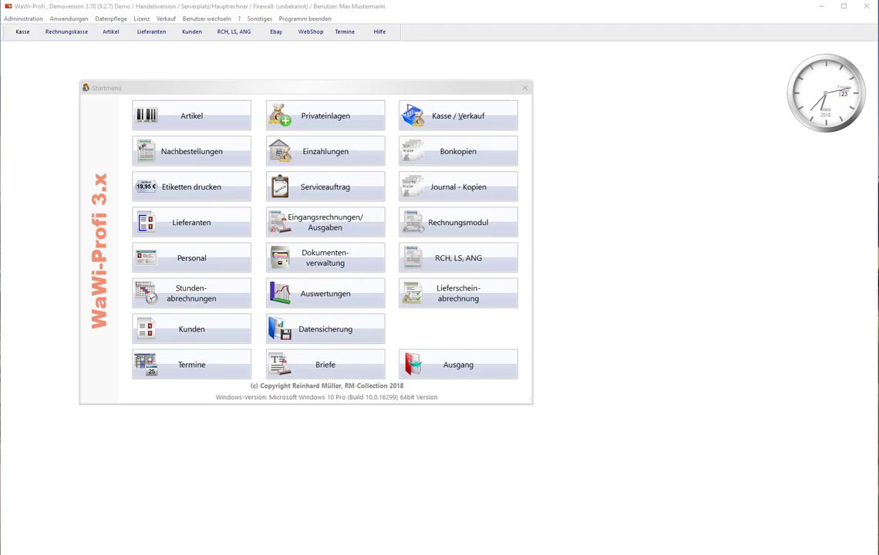
{"action": "left_click", "coordinate": [420, 115]}
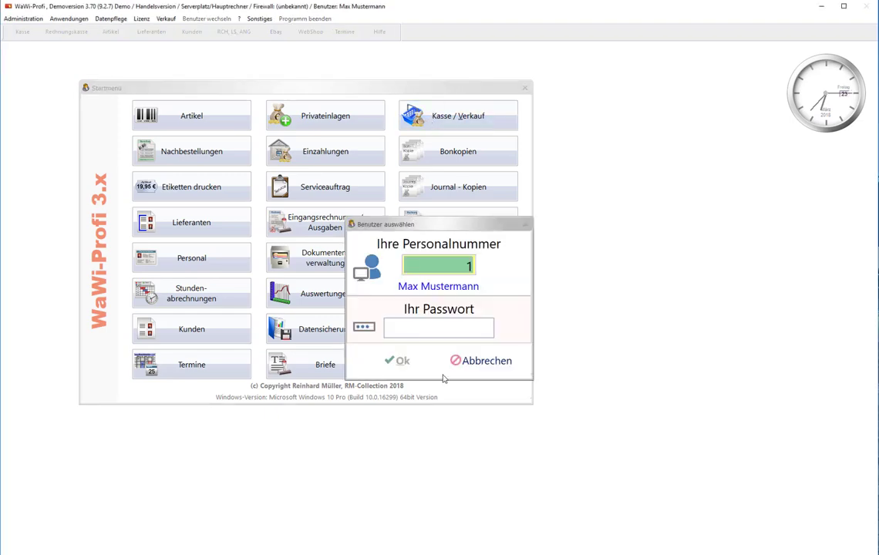
{"action": "left_click", "coordinate": [400, 360]}
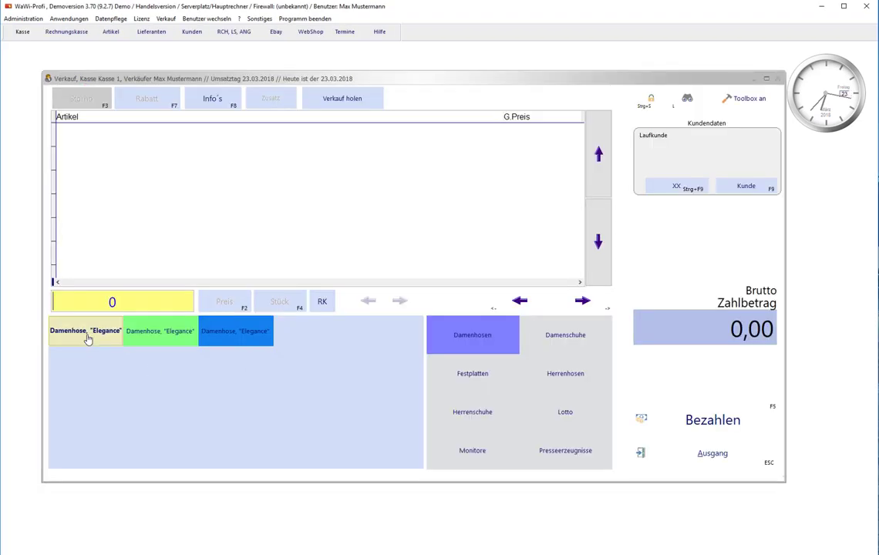
{"action": "type", "text": "2210000025001"}
{"action": "key", "text": "Return"}
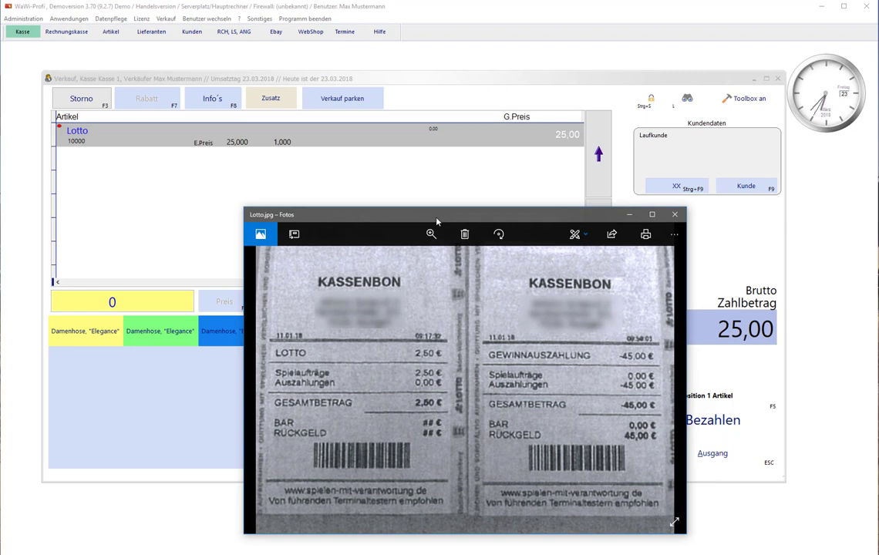
{"action": "left_click_drag", "start_coordinate": [437, 222], "coordinate": [477, 220]}
{"action": "left_click", "coordinate": [706, 214]}
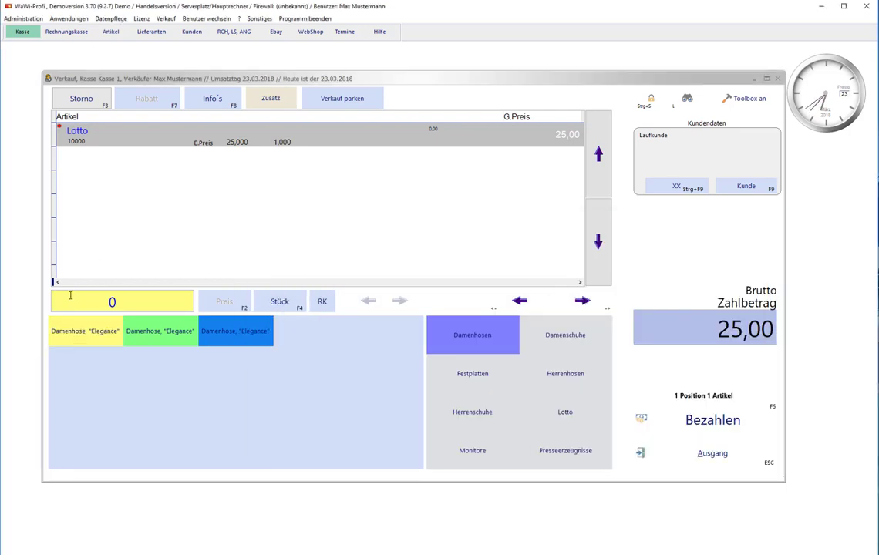
{"action": "type", "text": "2220000025001"}
{"action": "key", "text": "Return"}
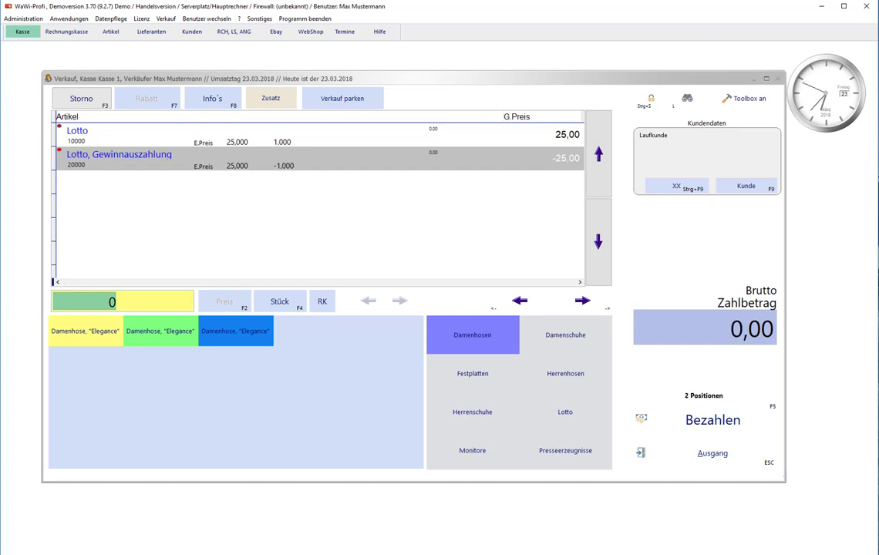
Switch to the text editor and examine the two Lotto codes and the 22 prefix in the split-up version.
{"action": "left_click_drag", "start_coordinate": [864, 4], "coordinate": [331, 236]}
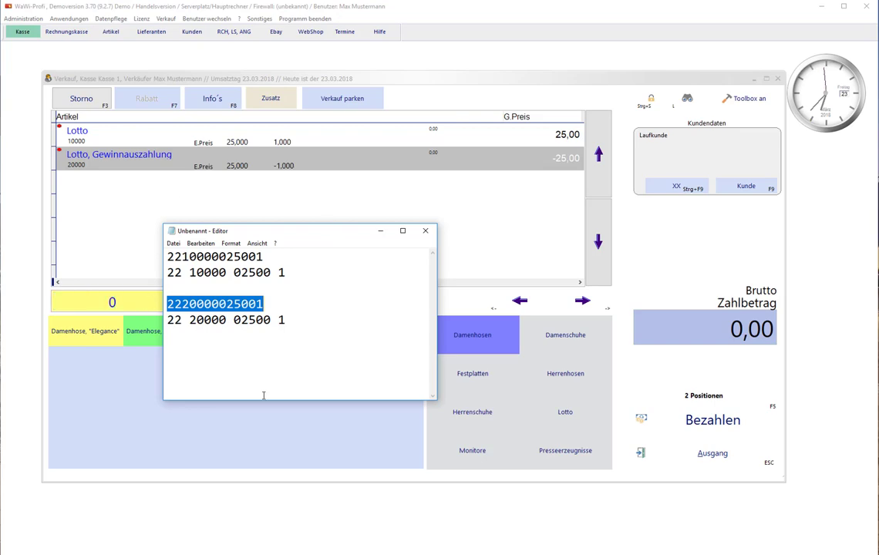
{"action": "left_click", "coordinate": [185, 270]}
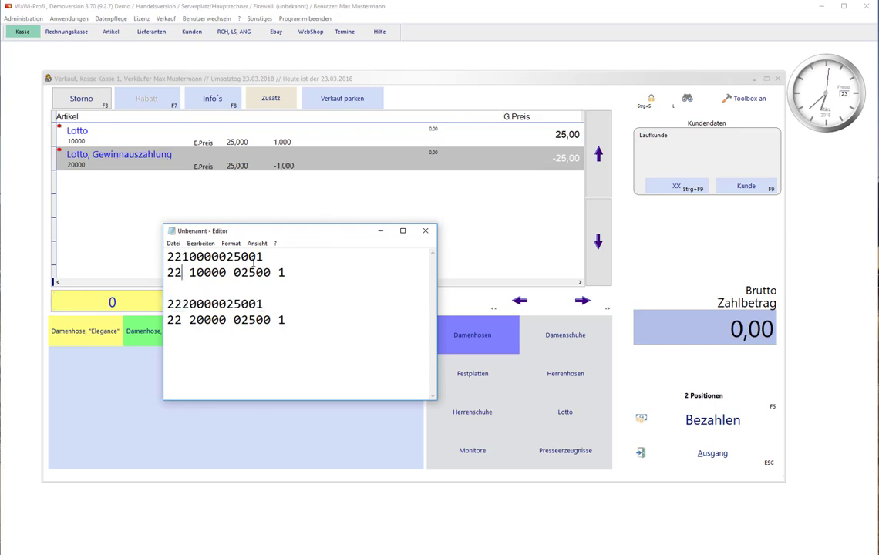
{"action": "left_click_drag", "start_coordinate": [264, 257], "coordinate": [123, 265]}
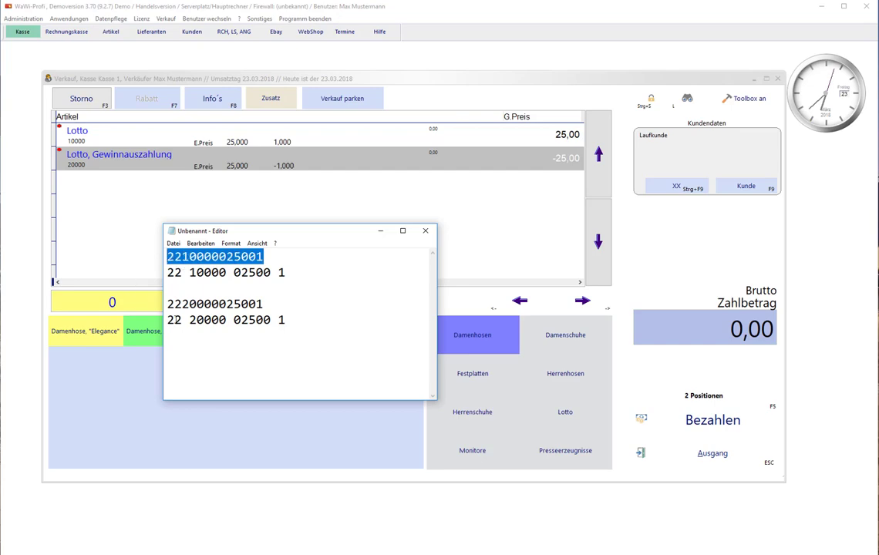
{"action": "left_click_drag", "start_coordinate": [275, 307], "coordinate": [128, 307]}
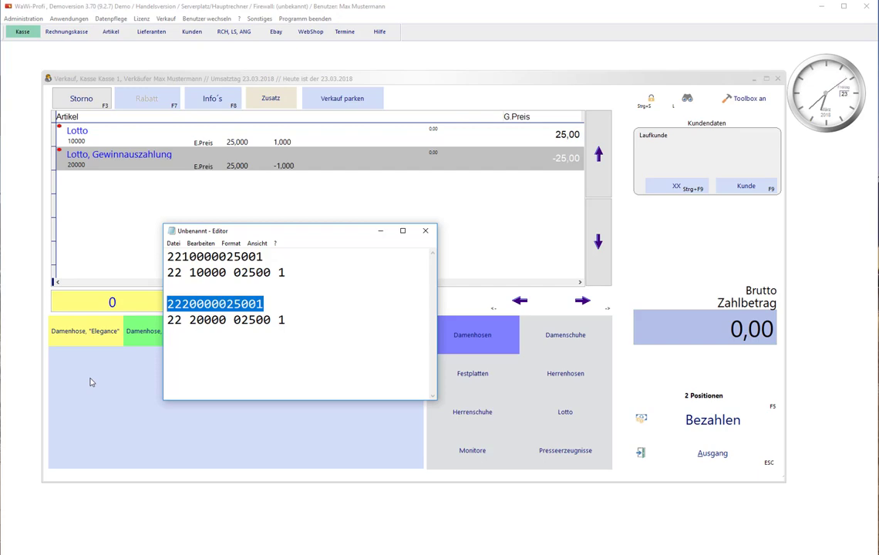
{"action": "left_click", "coordinate": [179, 297]}
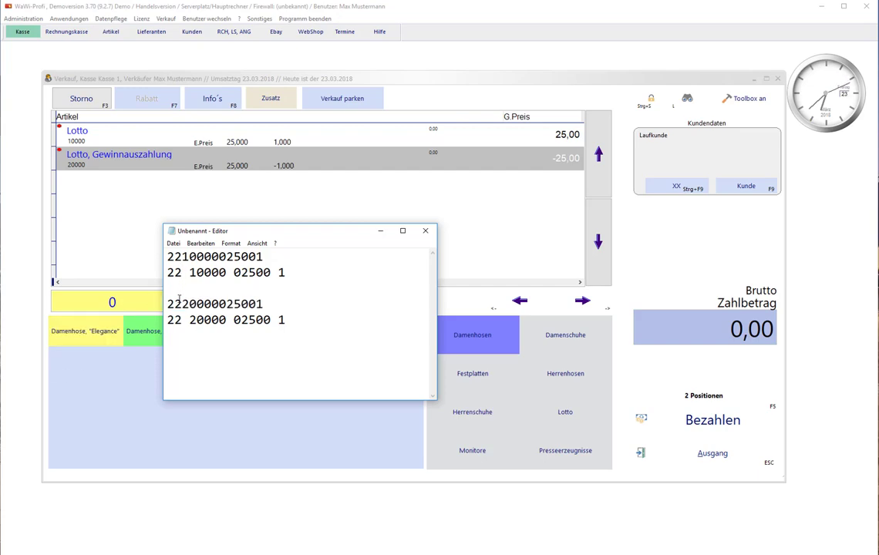
{"action": "key", "text": "Up"}
{"action": "key", "text": "Up"}
{"action": "key", "text": "Home"}
{"action": "key", "text": "shift+Right"}
{"action": "key", "text": "shift+Right"}
Examine the article number parts 10000 and 20000 in the split-up Lotto codes.
{"action": "key", "text": "Right"}
{"action": "key", "text": "Right"}
{"action": "key", "text": "shift+Right"}
{"action": "key", "text": "shift+Right"}
{"action": "key", "text": "shift+Right"}
{"action": "key", "text": "shift+Right"}
{"action": "key", "text": "shift+Right"}
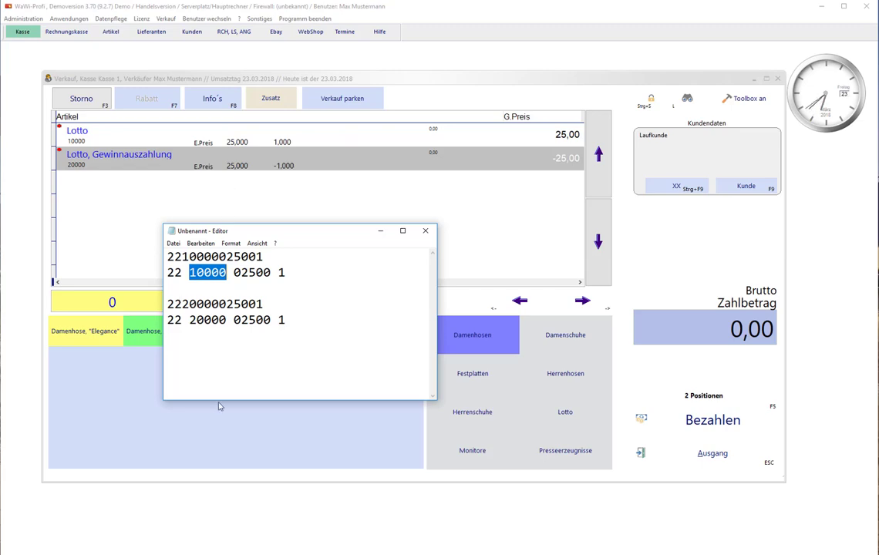
{"action": "left_click", "coordinate": [212, 320]}
{"action": "double_click", "coordinate": [212, 320]}
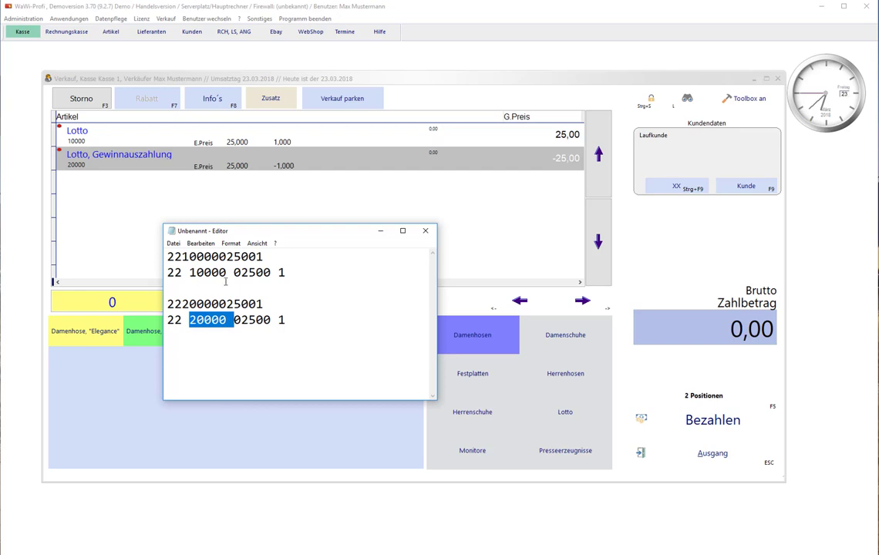
Examine the price part 02500 in the first split-up Lotto code, euros and cents separately.
{"action": "left_click", "coordinate": [271, 272]}
{"action": "mouse_move", "coordinate": [272, 272]}
{"action": "left_mouse_down"}
{"action": "mouse_move", "coordinate": [225, 273]}
{"action": "mouse_move", "coordinate": [255, 272]}
{"action": "left_mouse_up"}
{"action": "left_click", "coordinate": [233, 272]}
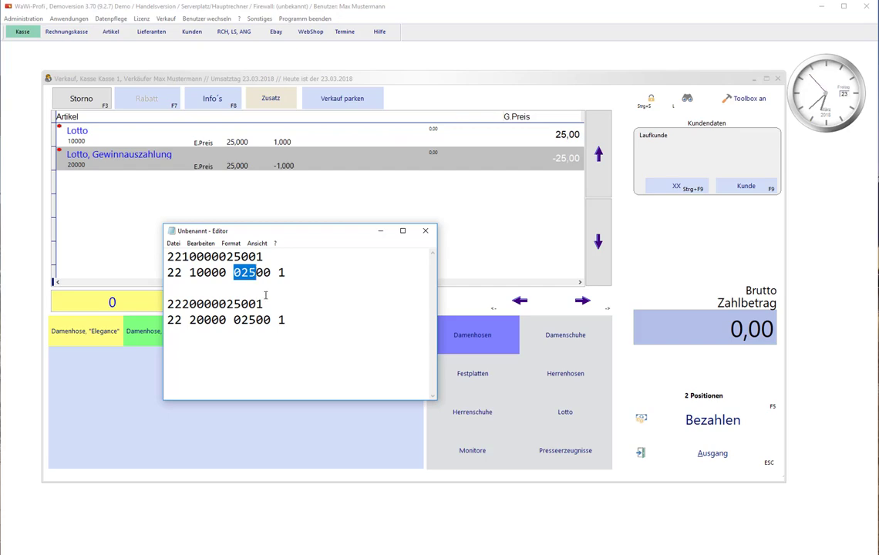
{"action": "key", "text": "Right"}
{"action": "key", "text": "Right"}
{"action": "key", "text": "Right"}
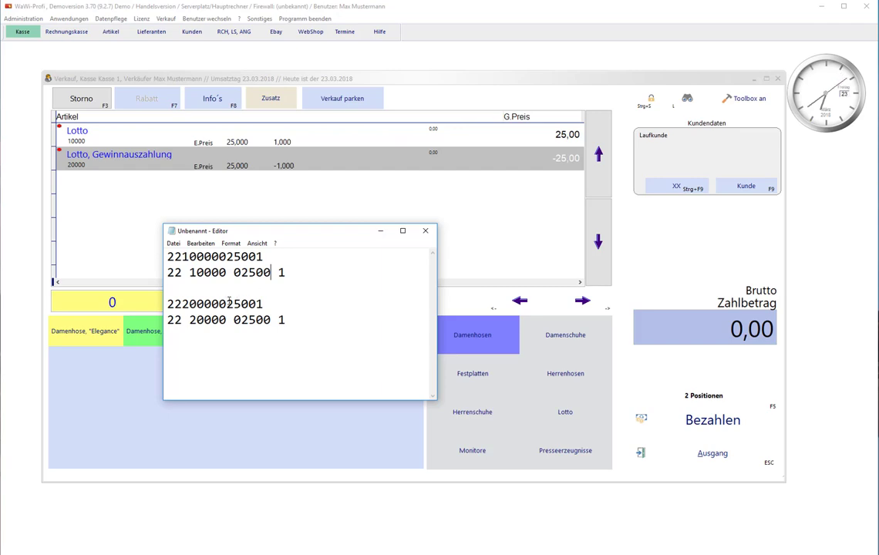
{"action": "left_click_drag", "start_coordinate": [228, 304], "coordinate": [255, 303]}
{"action": "type", "text": "11"}
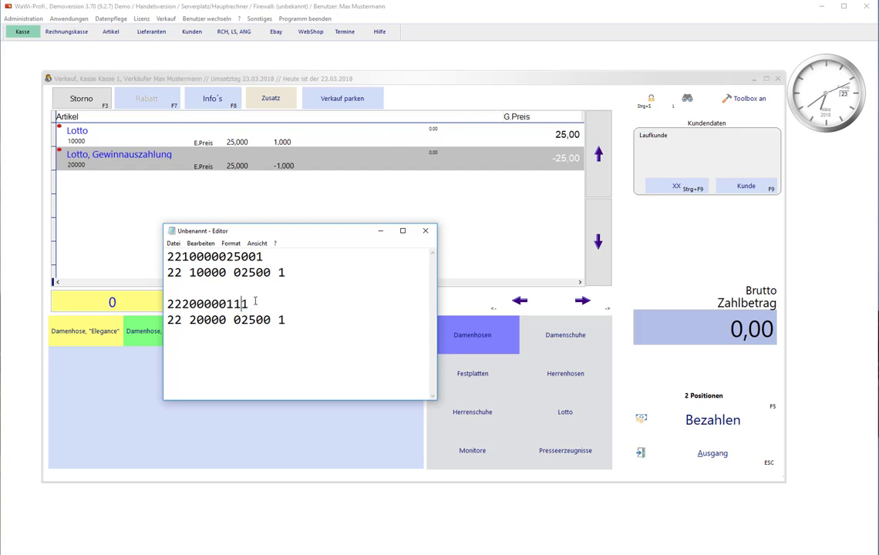
{"action": "type", "text": "87"}
{"action": "key", "text": "Home"}
{"action": "key", "text": "shift+End"}
{"action": "key", "text": "ctrl+c"}
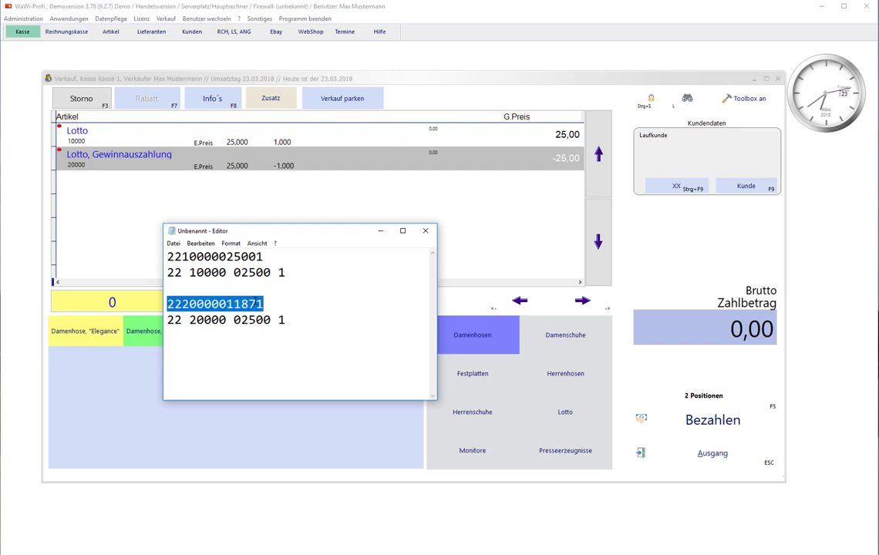
Switch back to WaWi-Profi and add the copied payout code to the sale as another position.
{"action": "left_click", "coordinate": [108, 80]}
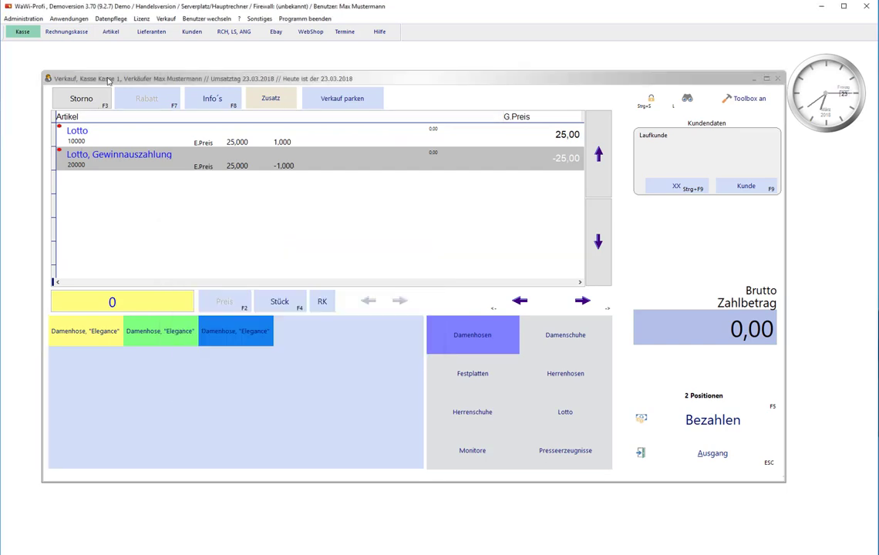
{"action": "left_click", "coordinate": [82, 307]}
{"action": "key", "text": "ctrl+v"}
{"action": "key", "text": "Return"}
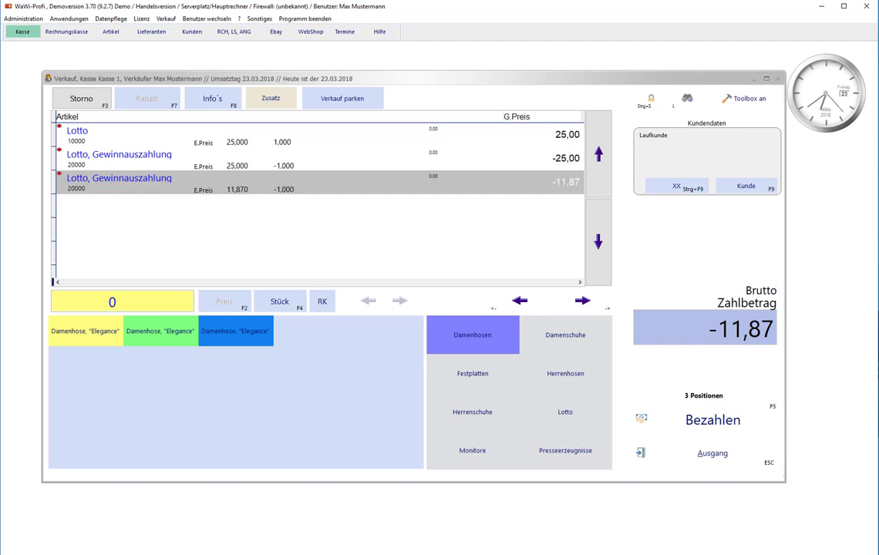
Switch to the text editor and examine the price part 02500 in the split-up payout code.
{"action": "key", "text": "alt+Tab"}
{"action": "left_click", "coordinate": [295, 354]}
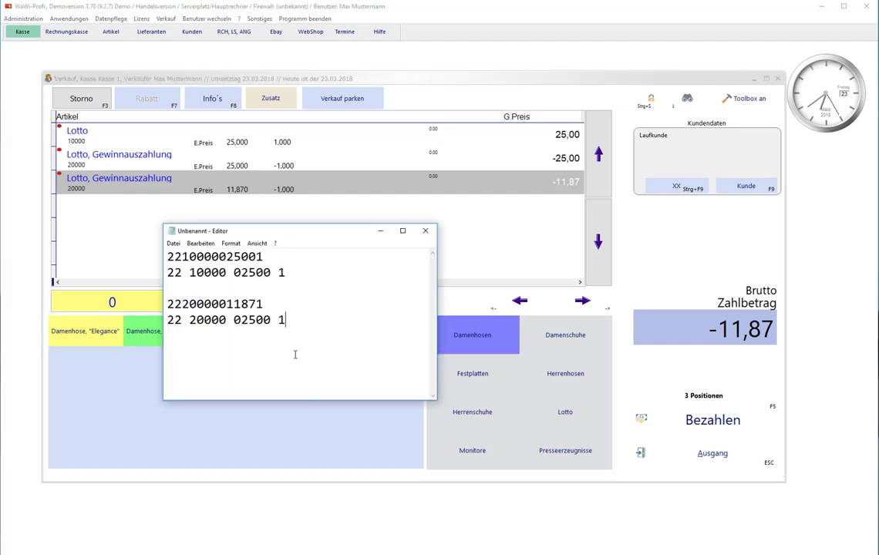
{"action": "left_click", "coordinate": [233, 320]}
{"action": "left_click_drag", "start_coordinate": [234, 320], "coordinate": [269, 335]}
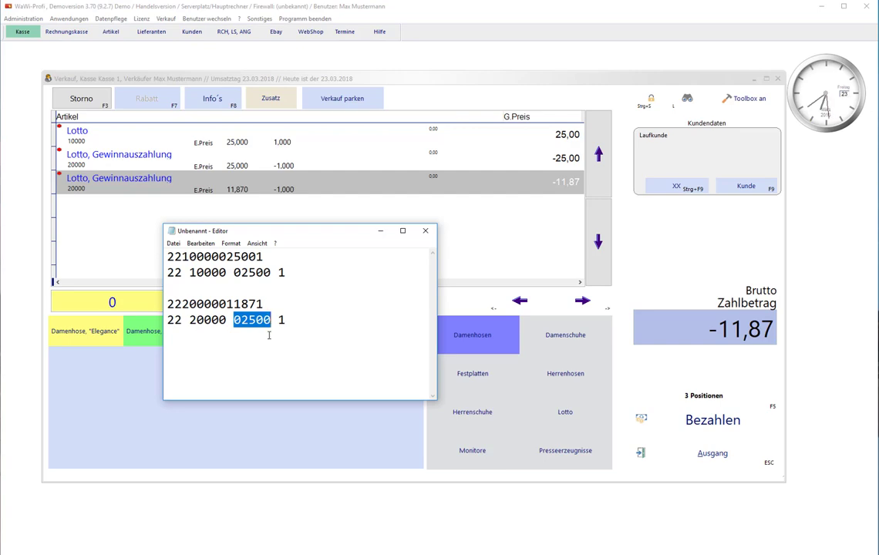
{"action": "key", "text": "Left"}
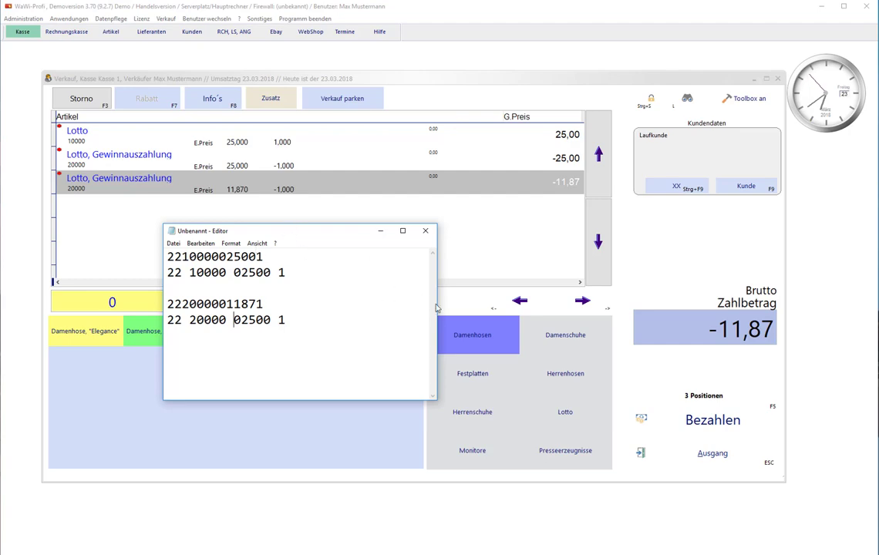
Return to the sale in WaWi-Profi and void all Lotto positions.
{"action": "left_click", "coordinate": [217, 182]}
{"action": "left_click", "coordinate": [68, 98]}
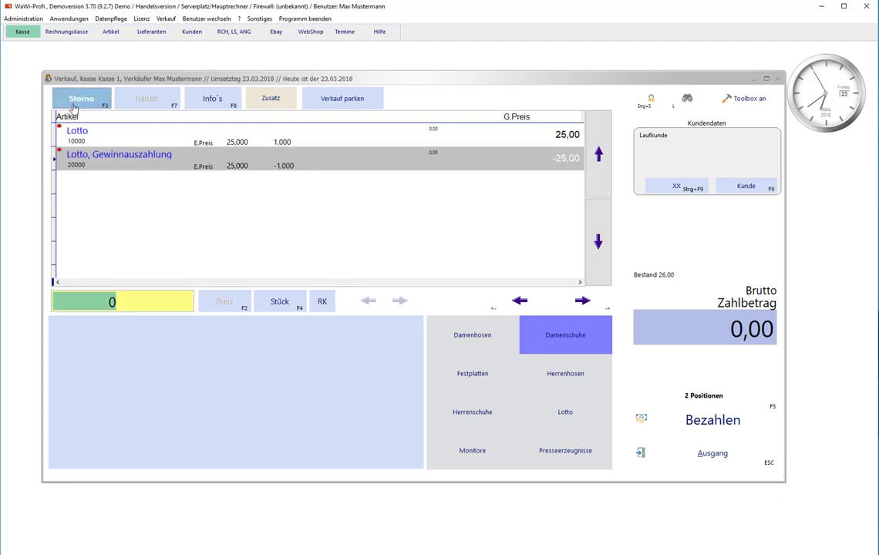
Open the system settings and inspect the prefix for Lotto payouts in the miscellaneous cash register options.
{"action": "left_click", "coordinate": [17, 19]}
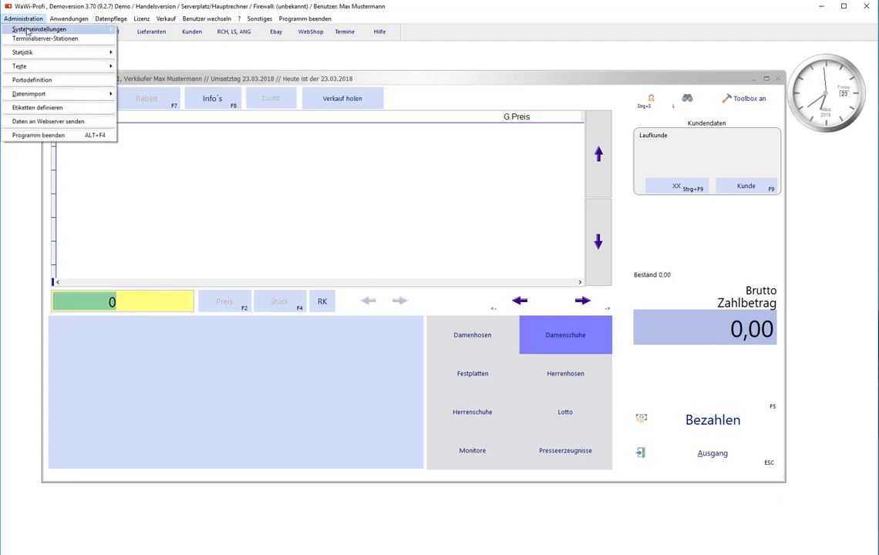
{"action": "mouse_move", "coordinate": [39, 29]}
{"action": "left_click", "coordinate": [139, 29]}
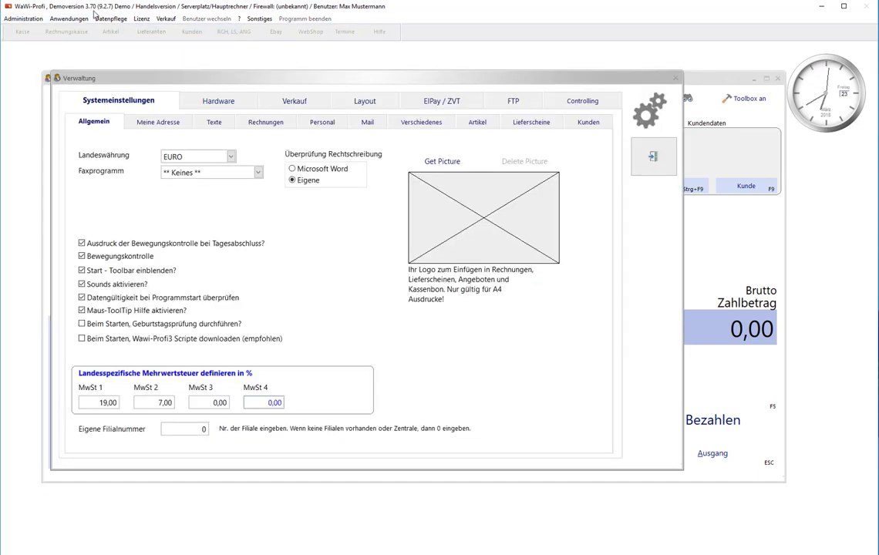
{"action": "left_click", "coordinate": [291, 101]}
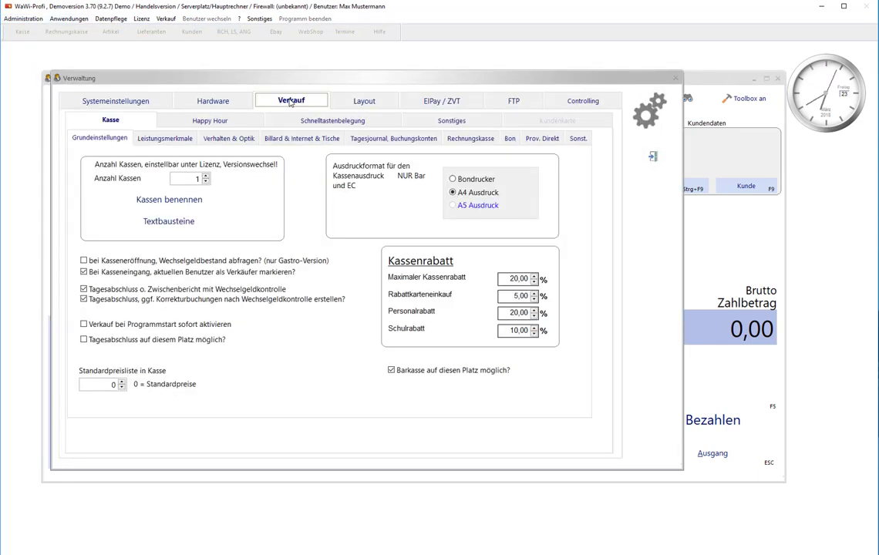
{"action": "left_click", "coordinate": [579, 140]}
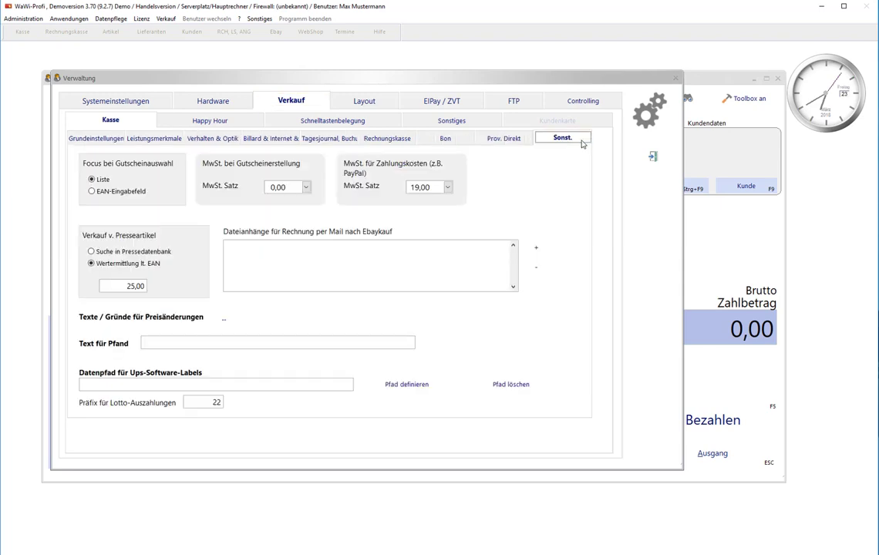
{"action": "left_click", "coordinate": [222, 404]}
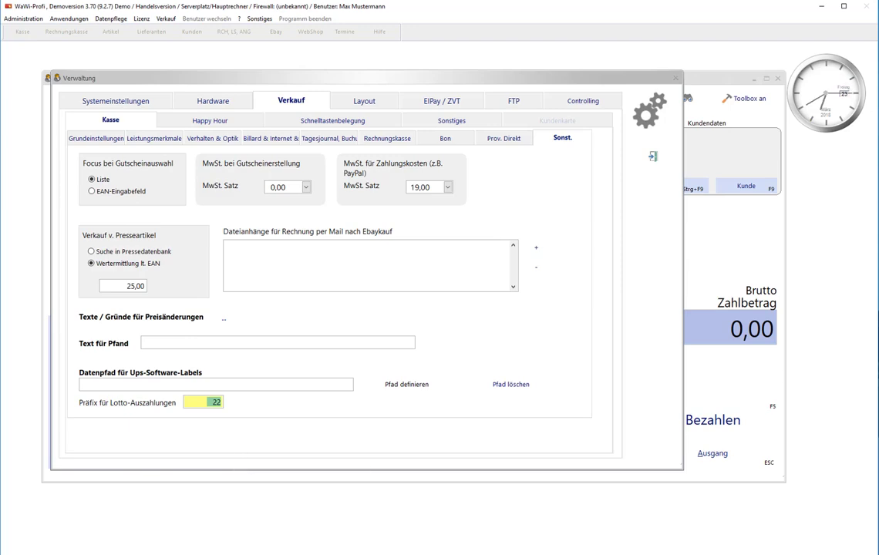
Review the Lotto.jpg receipt picture alongside the Lotto payout prefix setting, and close the system settings.
{"action": "left_click_drag", "start_coordinate": [878, 193], "coordinate": [286, 130]}
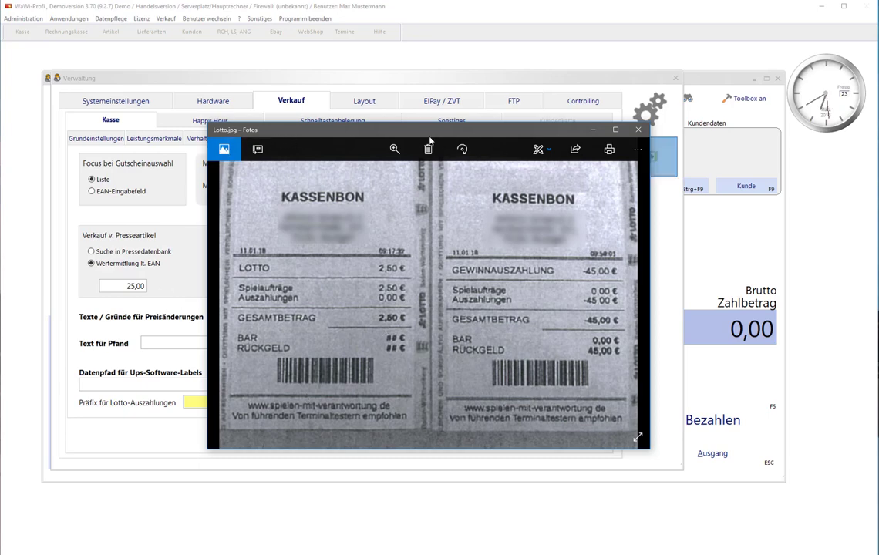
{"action": "left_click", "coordinate": [593, 129]}
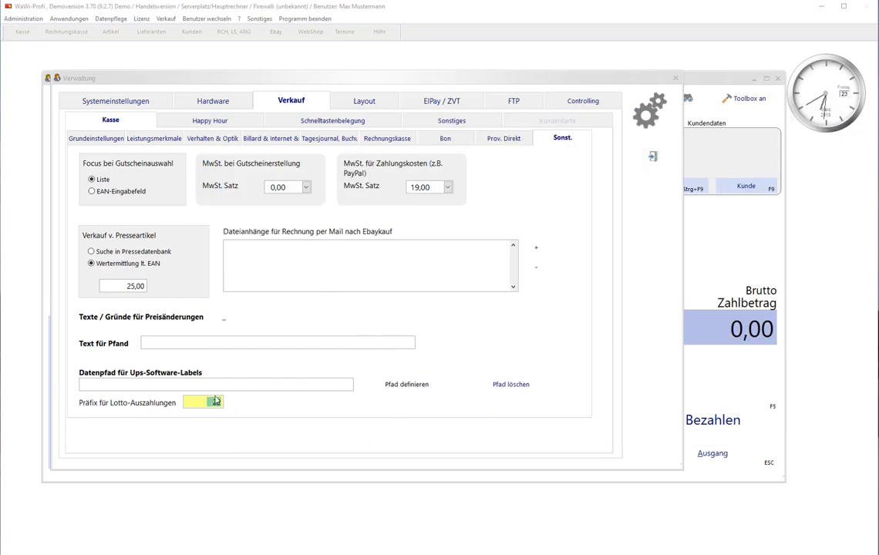
{"action": "left_click", "coordinate": [216, 448]}
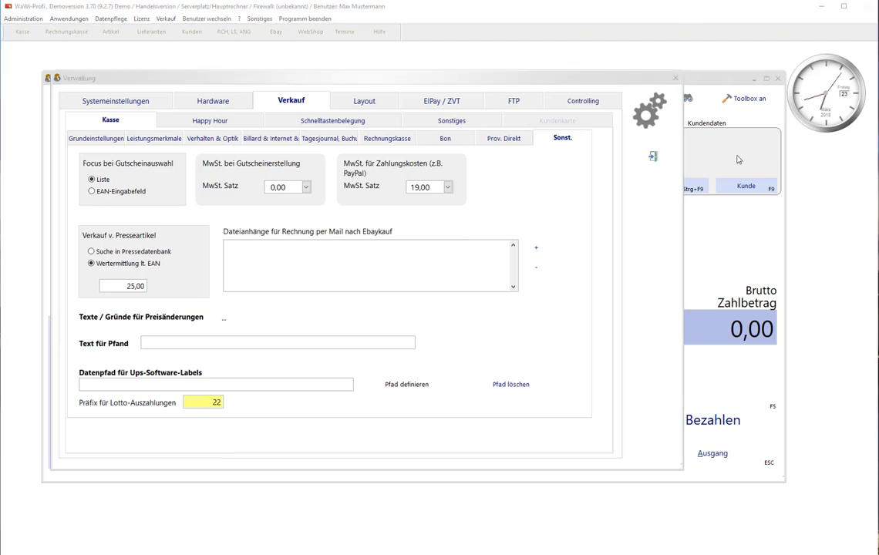
{"action": "left_click", "coordinate": [223, 401]}
{"action": "double_click", "coordinate": [223, 401]}
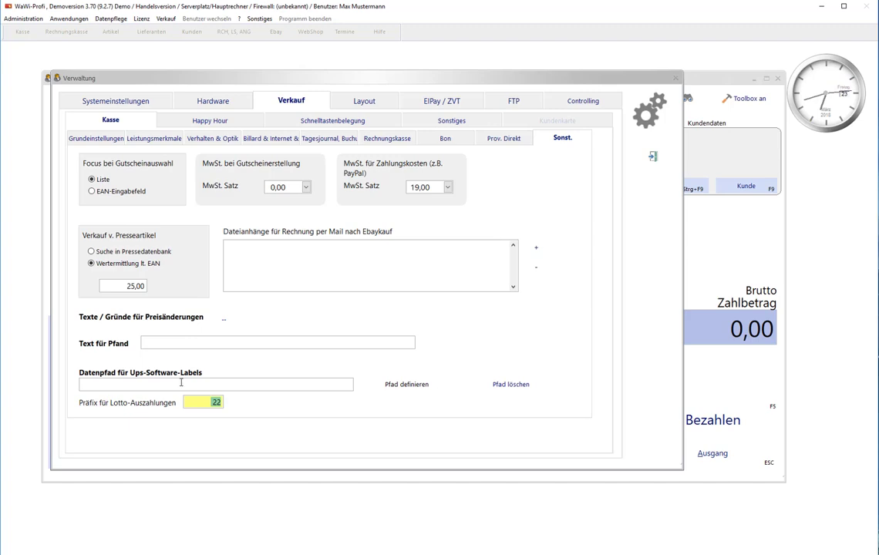
{"action": "left_click", "coordinate": [653, 157]}
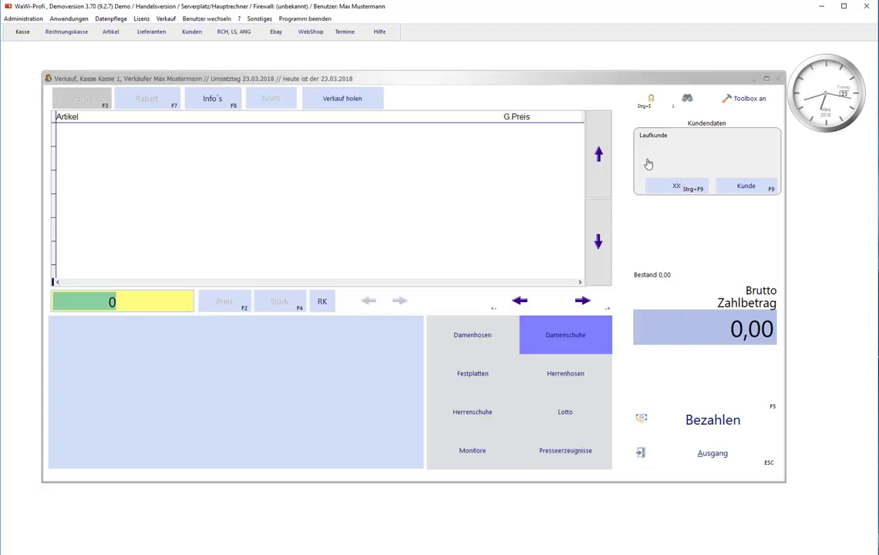
Open the article master data and display the Lotto article with number 10000.
{"action": "left_click", "coordinate": [108, 34]}
{"action": "left_click", "coordinate": [586, 261]}
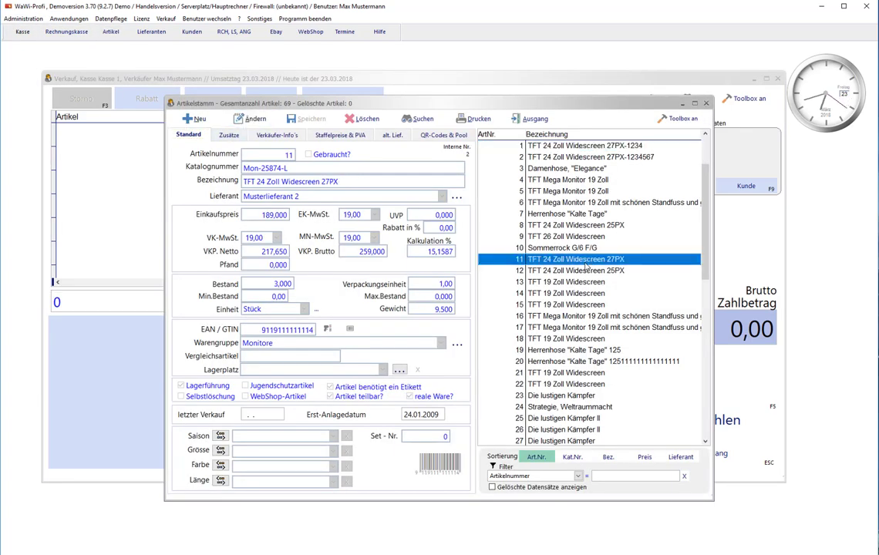
{"action": "key", "text": "End"}
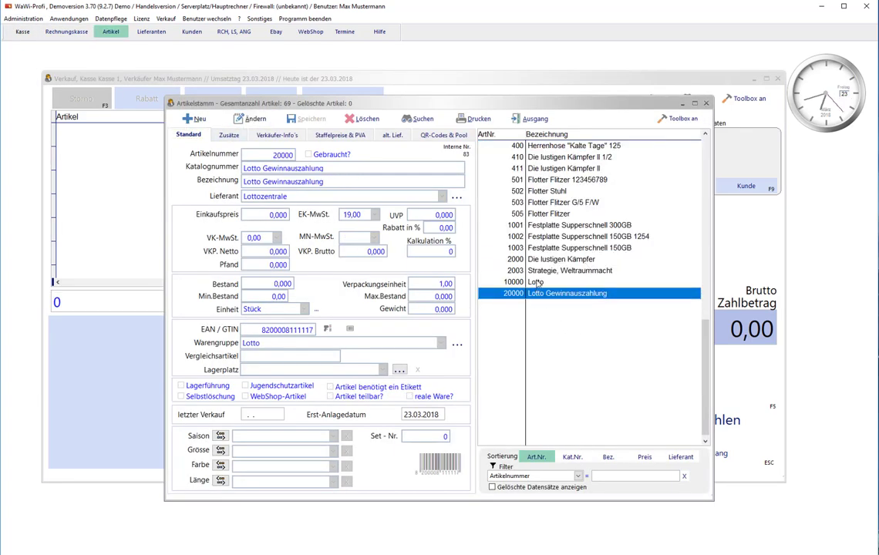
{"action": "left_click", "coordinate": [537, 283]}
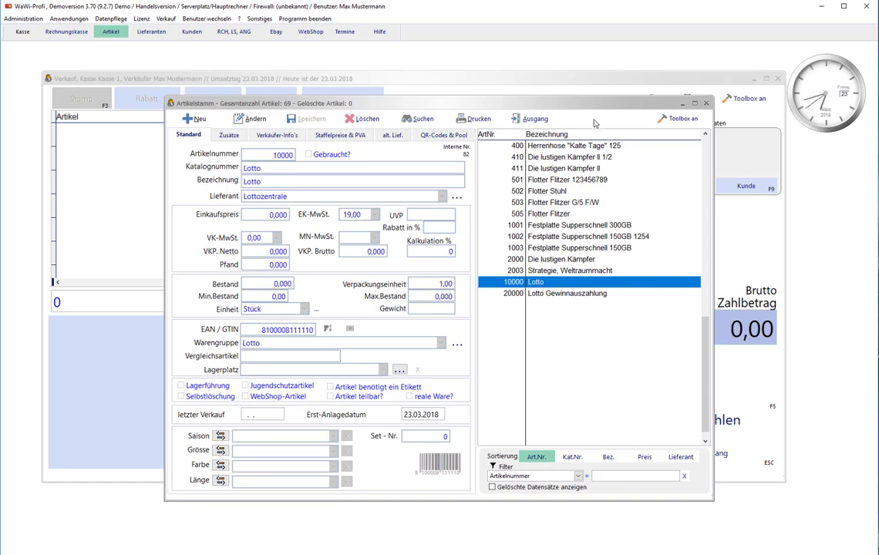
{"action": "left_click", "coordinate": [199, 118]}
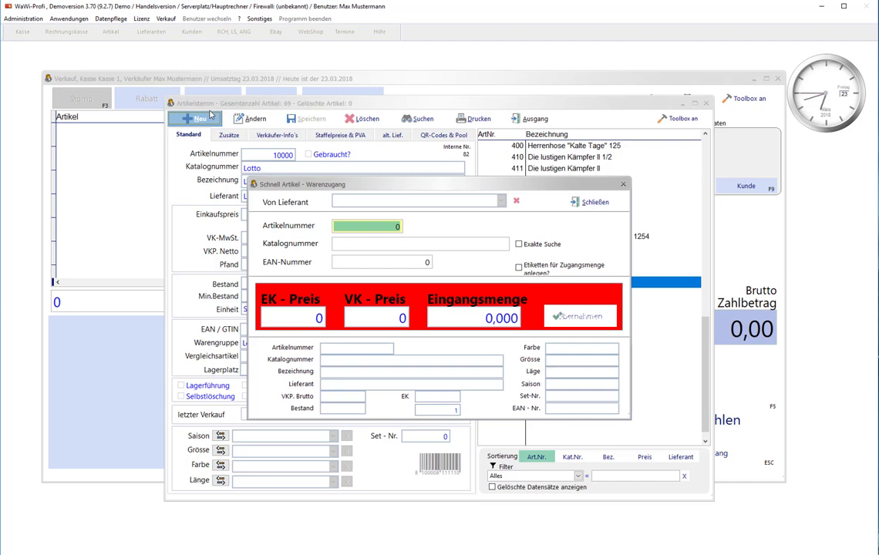
{"action": "type", "text": "10000"}
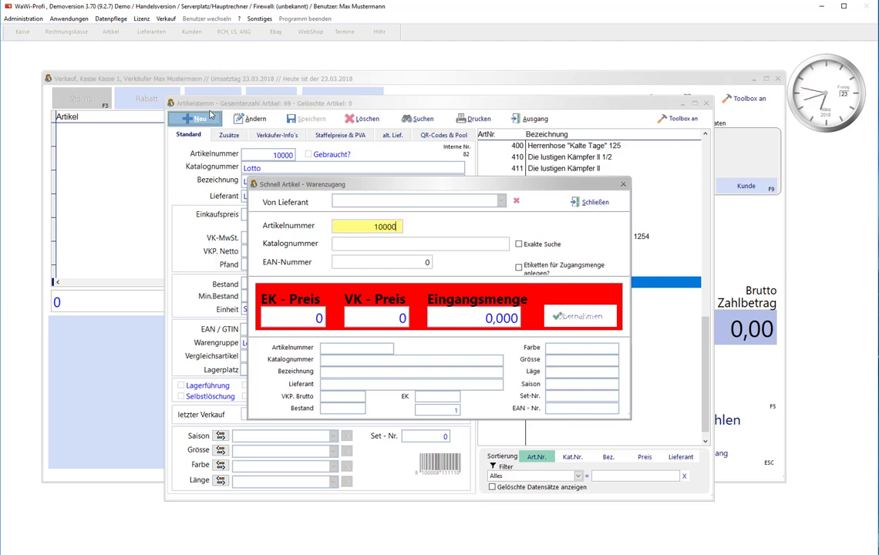
{"action": "key", "text": "Return"}
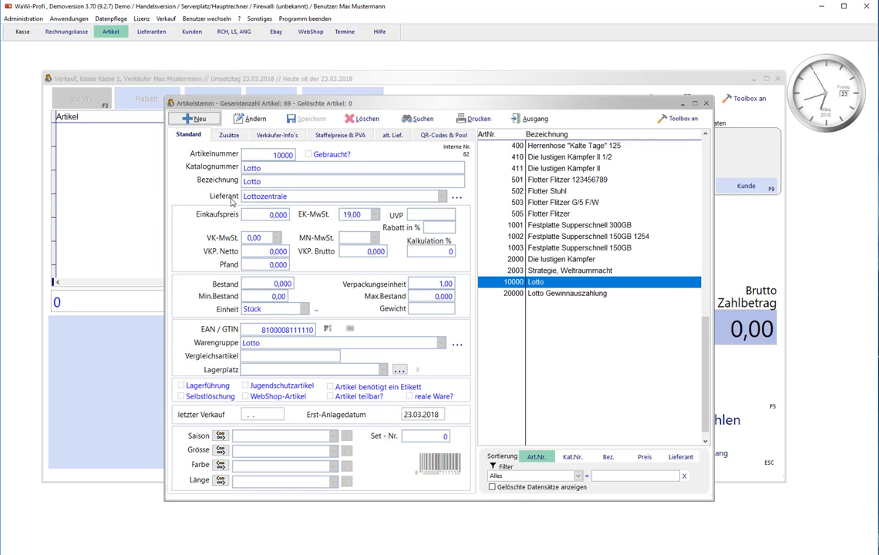
Inspect the Lotto article's supplier Lottozentrale in the supplier master data and check its product group Lotto.
{"action": "left_click", "coordinate": [456, 197]}
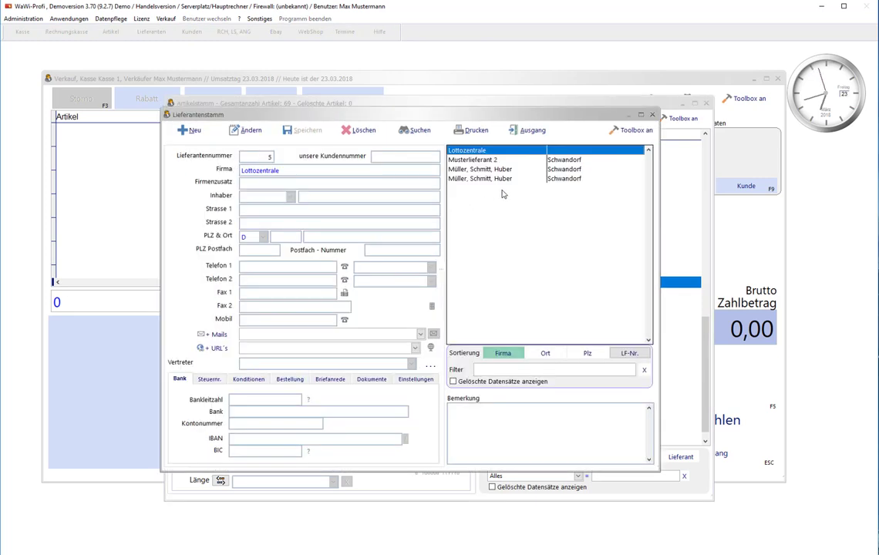
{"action": "left_click", "coordinate": [529, 131]}
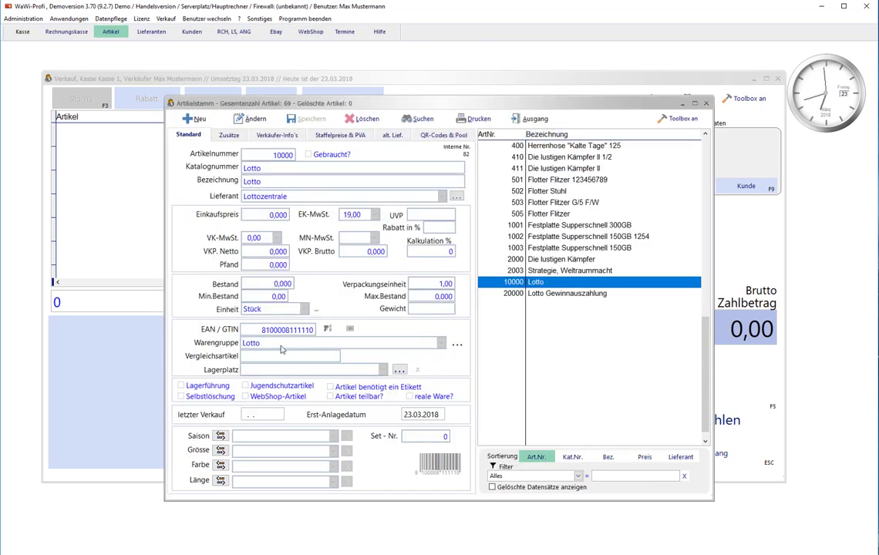
{"action": "left_click", "coordinate": [457, 349]}
Edit the Lotto article 10000, set both VK-MwSt. and MN-MwSt. to 0,00, and save the record.
{"action": "left_click", "coordinate": [256, 119]}
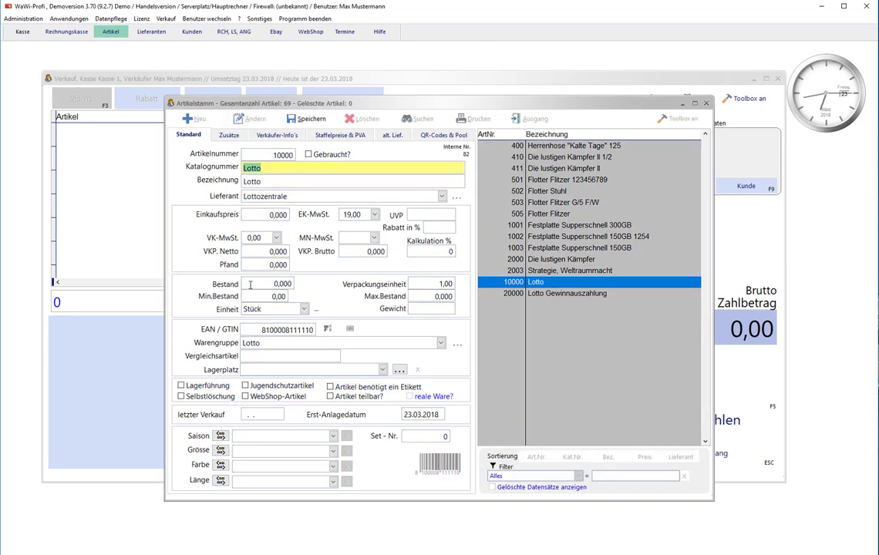
{"action": "left_click", "coordinate": [277, 238]}
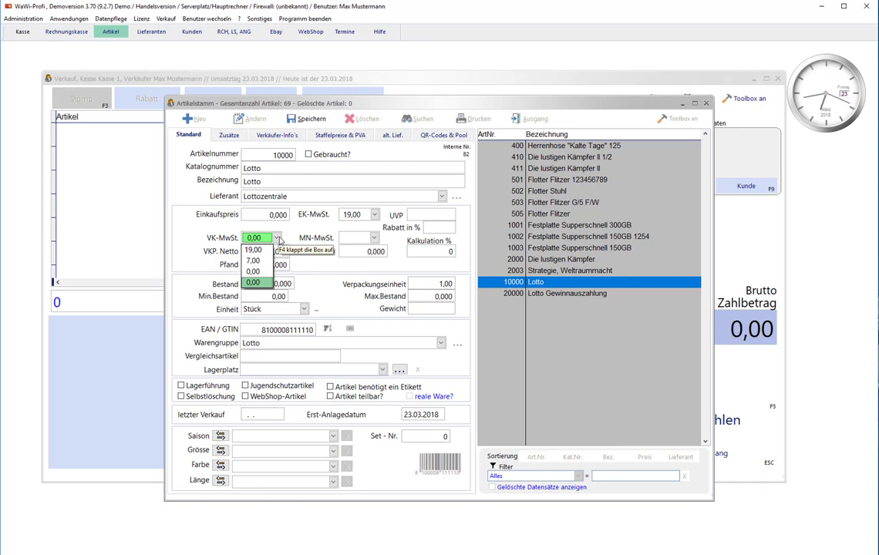
{"action": "left_click", "coordinate": [254, 282]}
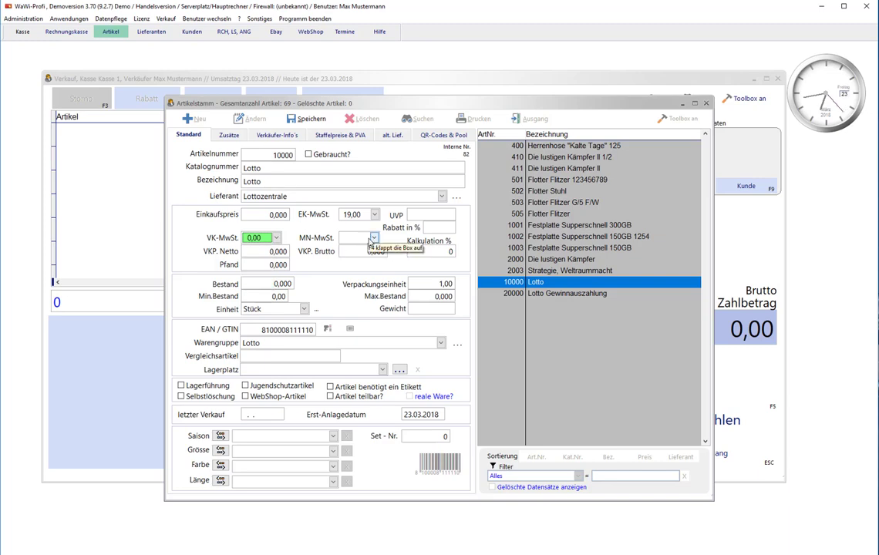
{"action": "key", "text": "Tab"}
{"action": "left_click", "coordinate": [374, 239]}
{"action": "left_click", "coordinate": [355, 283]}
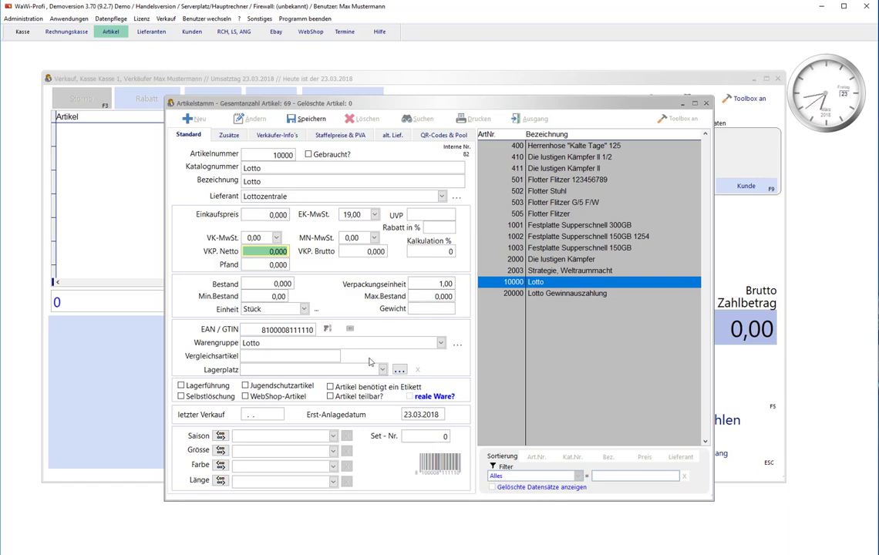
{"action": "left_click", "coordinate": [309, 119]}
{"action": "left_click", "coordinate": [411, 273]}
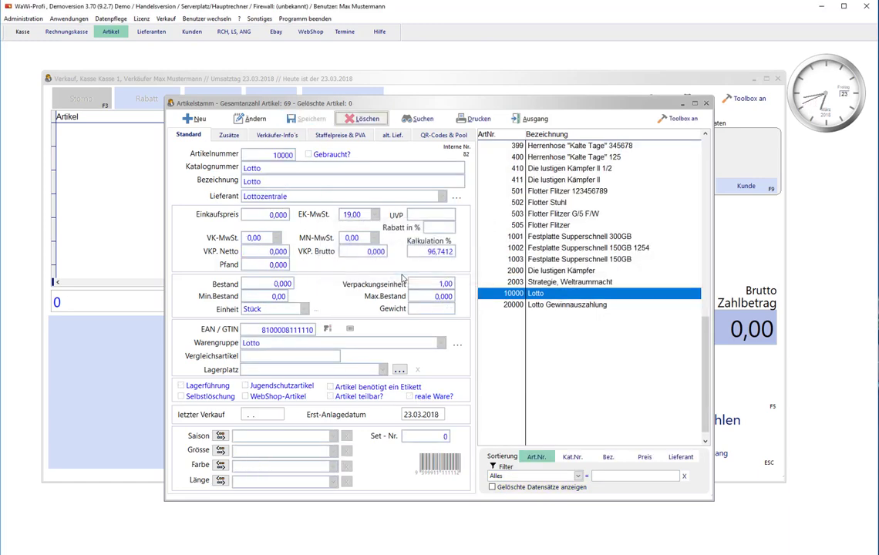
Review the settings of article 20000, Lotto Gewinnauszahlung, and close the article master data to return to the sale.
{"action": "left_click", "coordinate": [514, 305]}
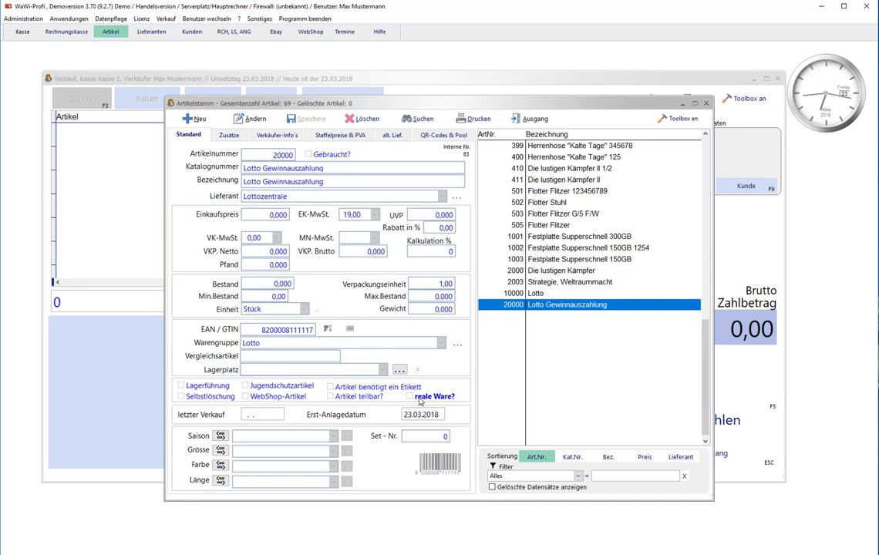
{"action": "left_click", "coordinate": [535, 123]}
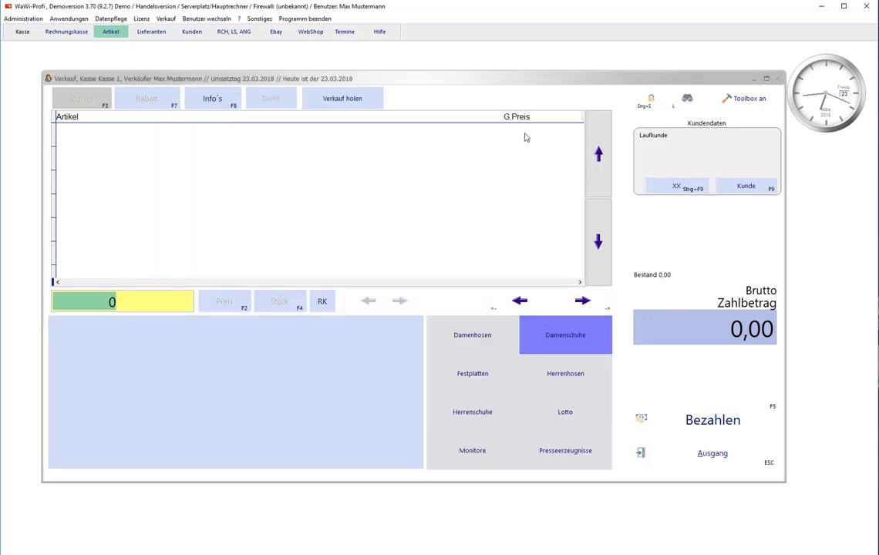